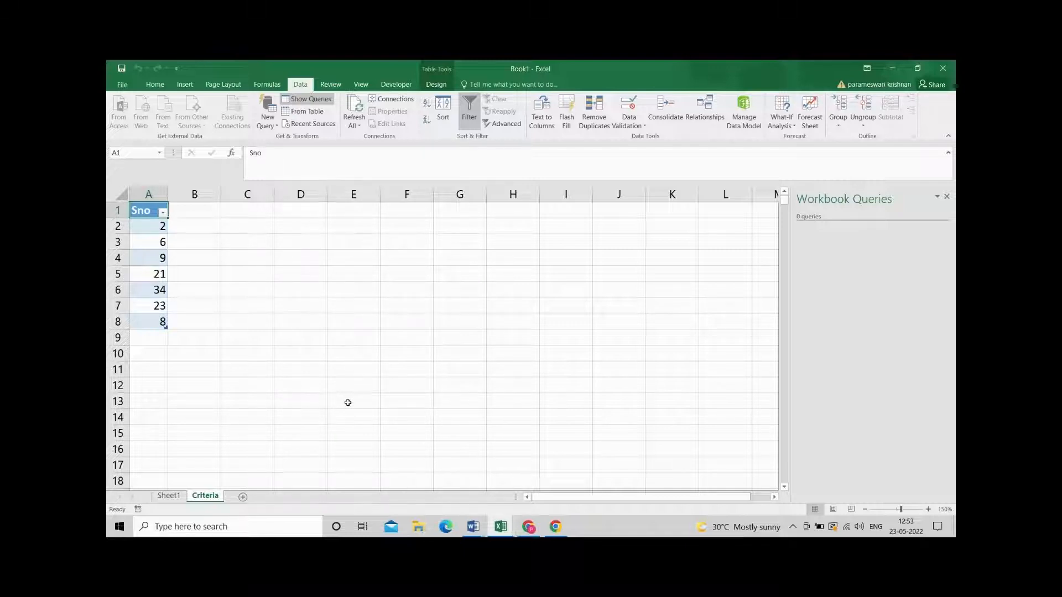
Load the Sno table from the Criteria sheet into the Power Query Editor and show the list of queries.
left_click(173, 500)
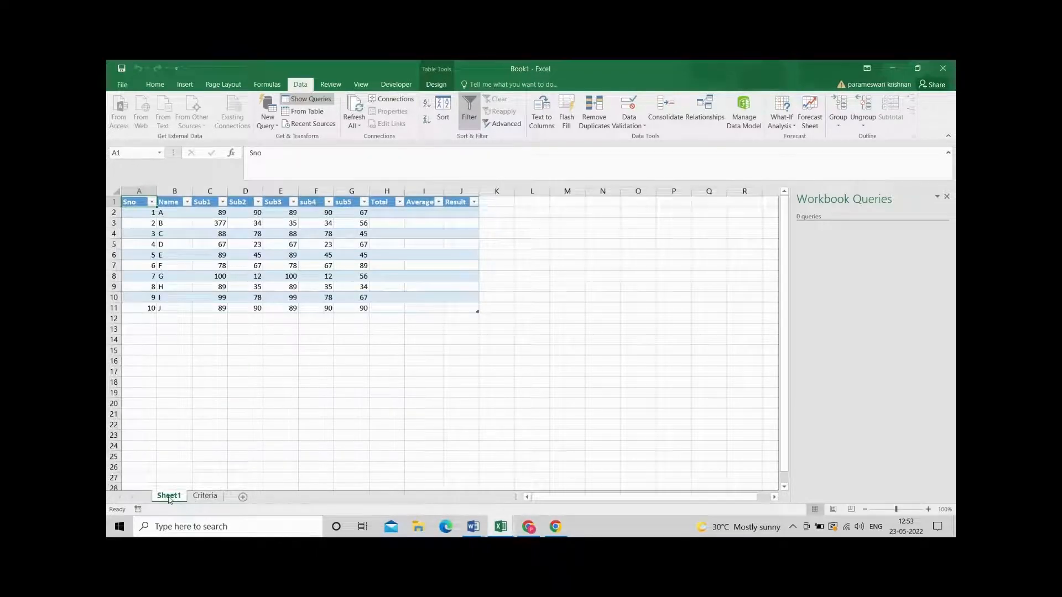
left_click(200, 497)
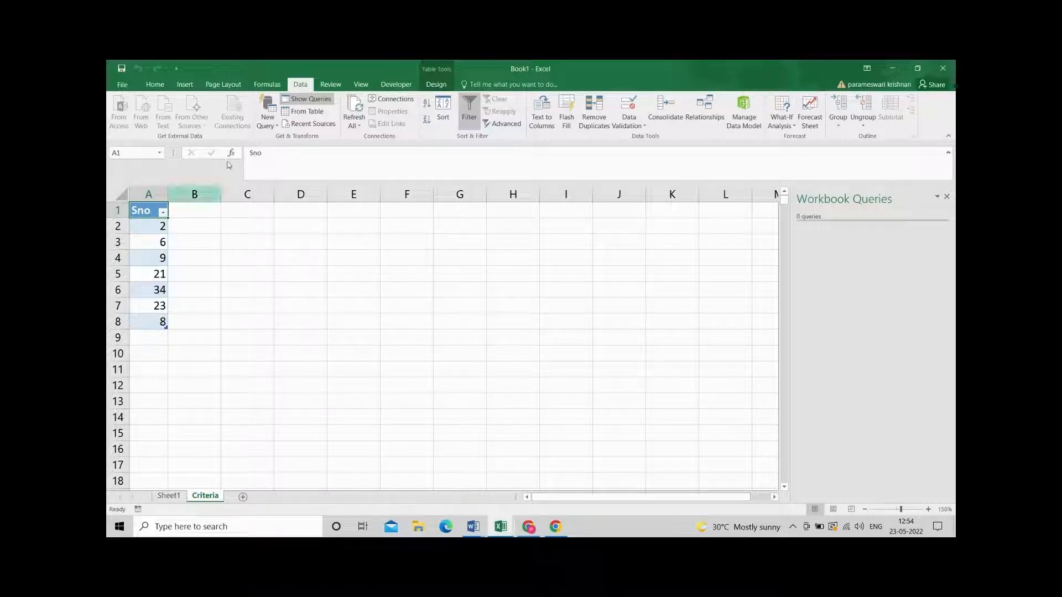
left_click(298, 114)
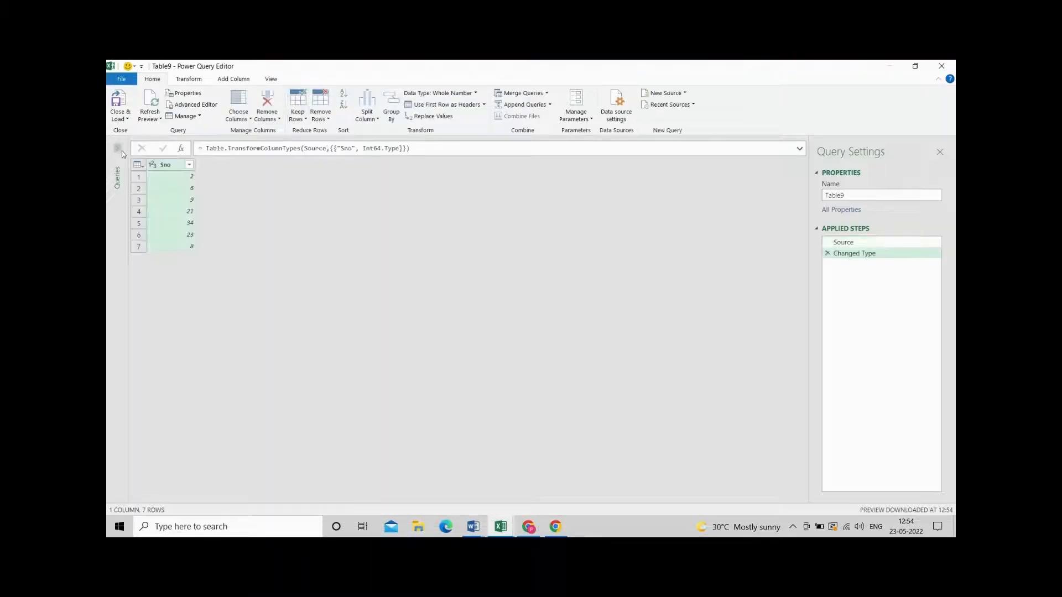
left_click(121, 149)
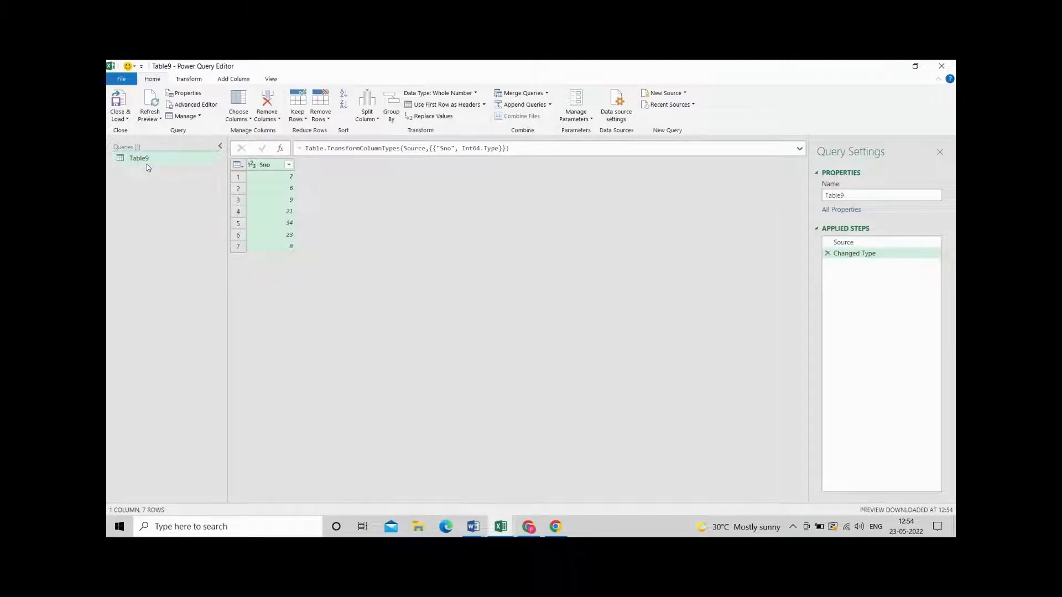
Drill down into the criteria query's Sno column and delete that drill-down from the applied steps.
left_click(263, 168)
right_click(263, 169)
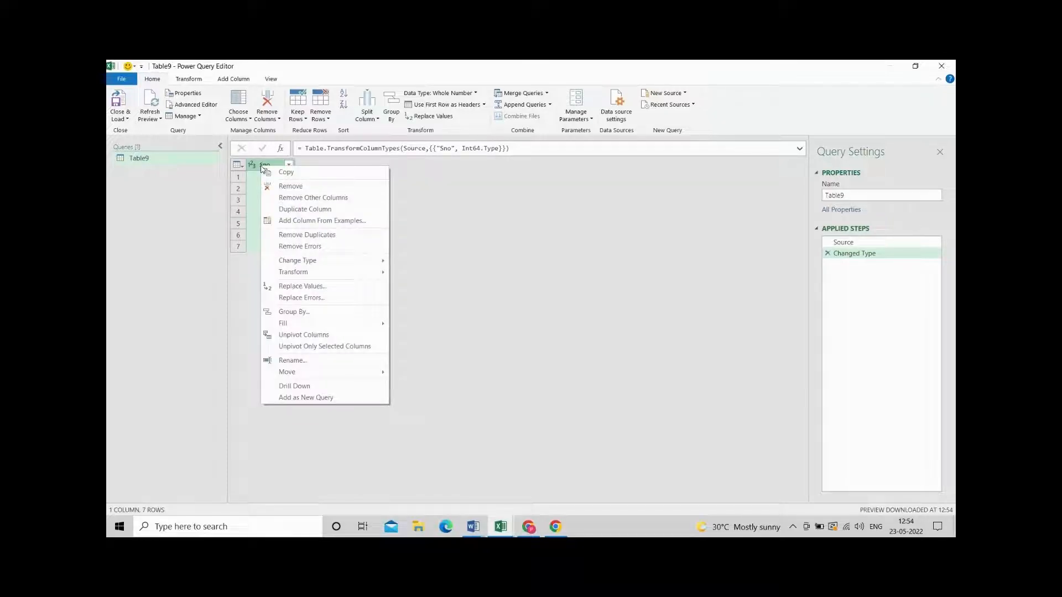
left_click(290, 387)
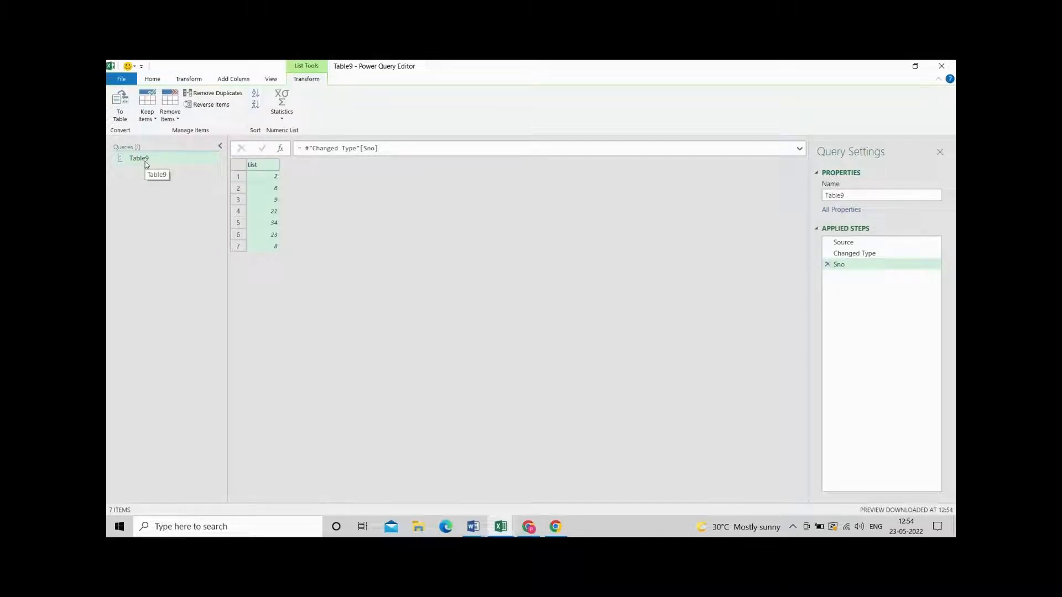
left_click(828, 266)
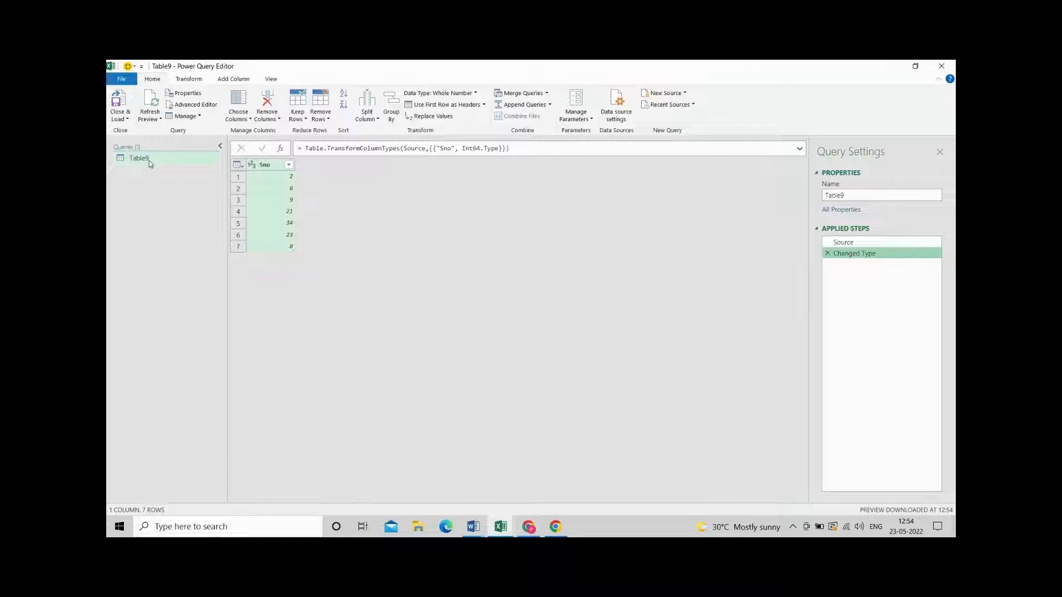
Convert the criteria query's Sno column to a list with Drill Down, and close the editor keeping the changes.
right_click(262, 169)
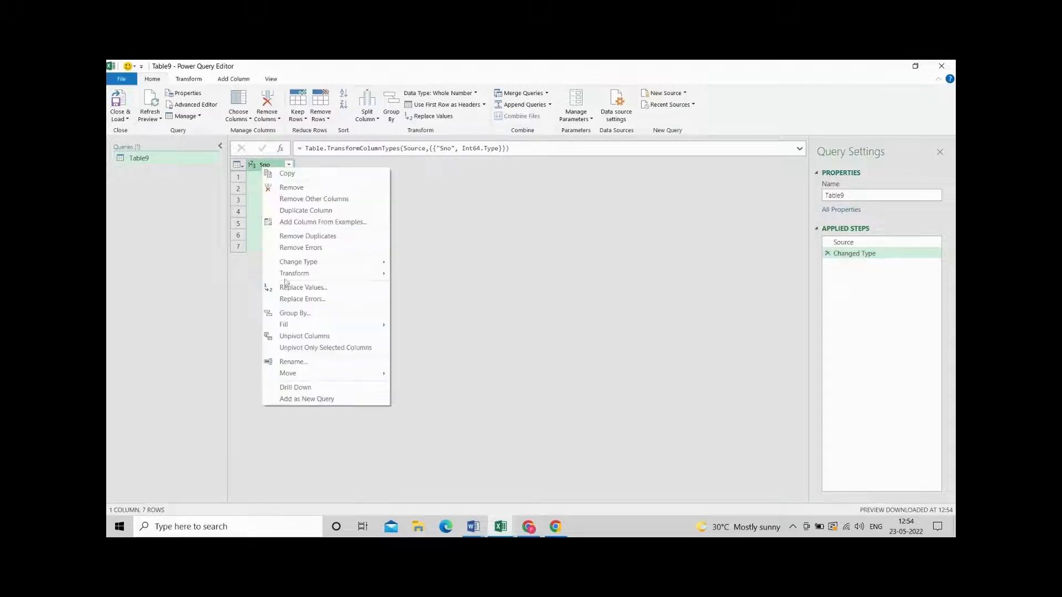
left_click(288, 387)
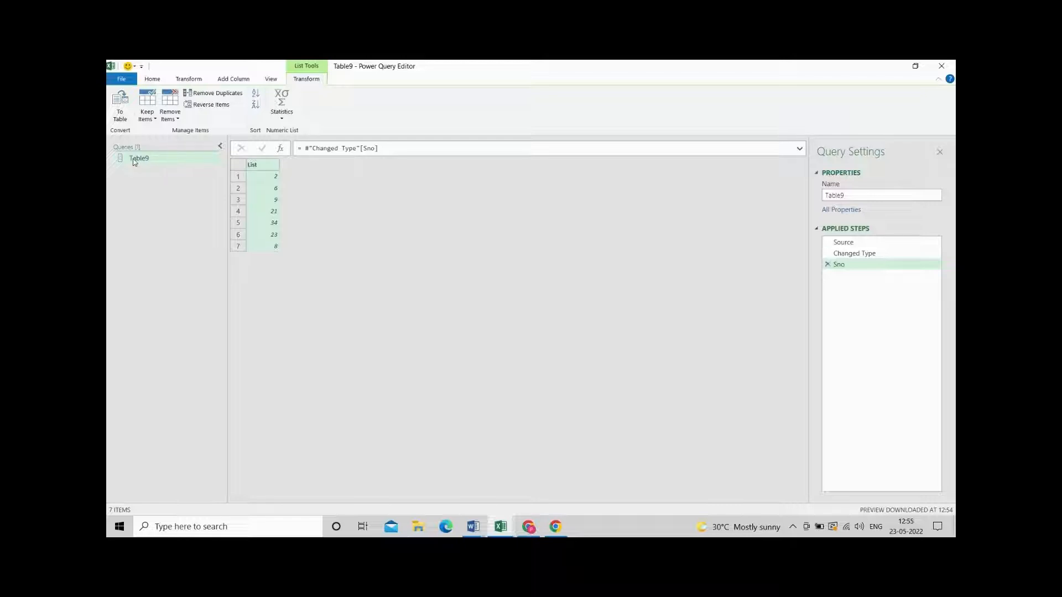
left_click(940, 65)
left_click(554, 309)
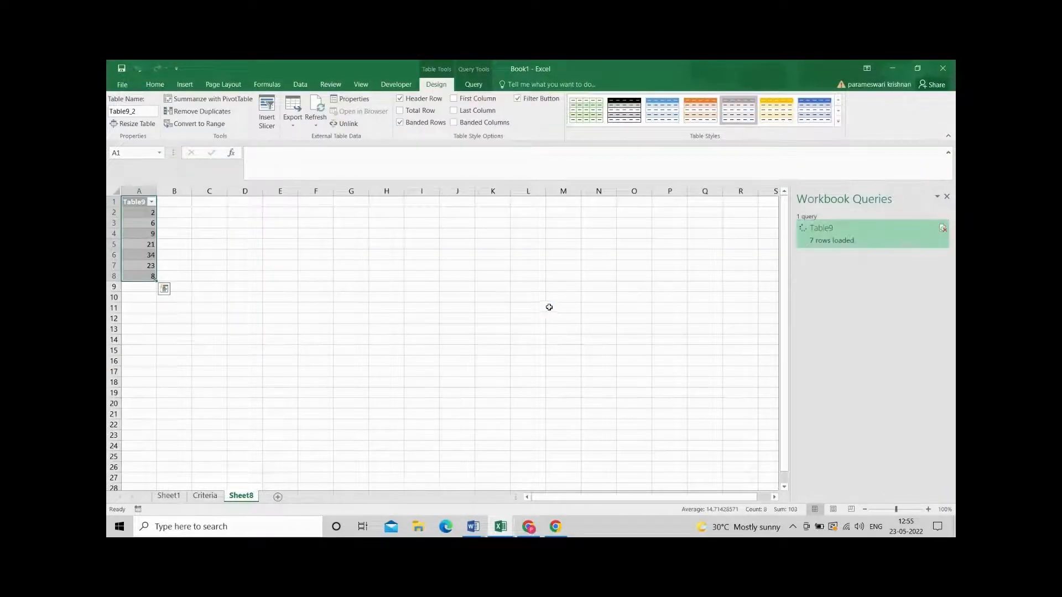
Load the student marks table from Sheet1 into the Power Query Editor and show the list of queries.
left_click(168, 496)
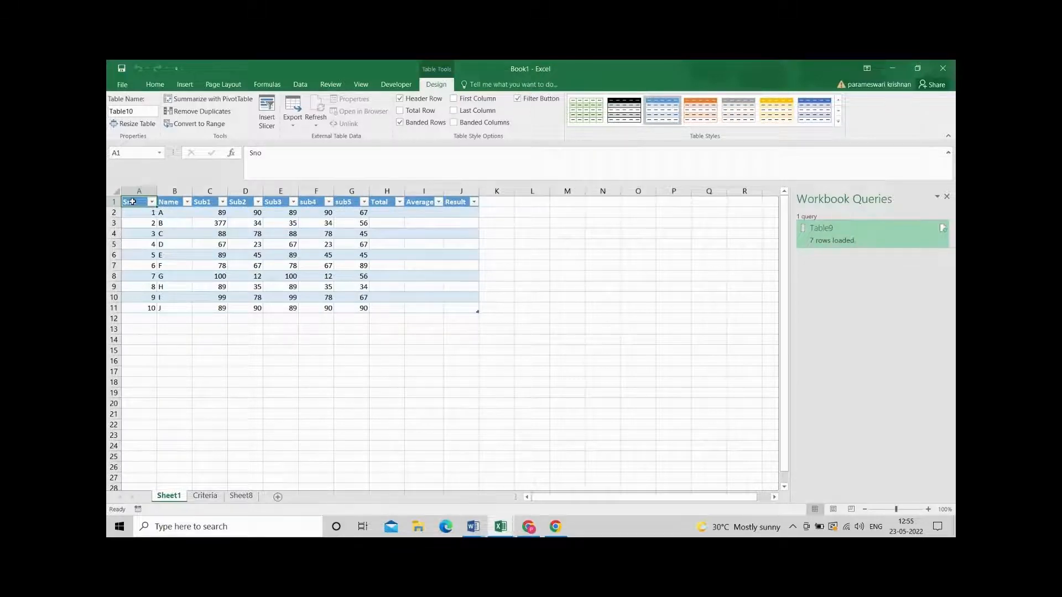
left_click(299, 84)
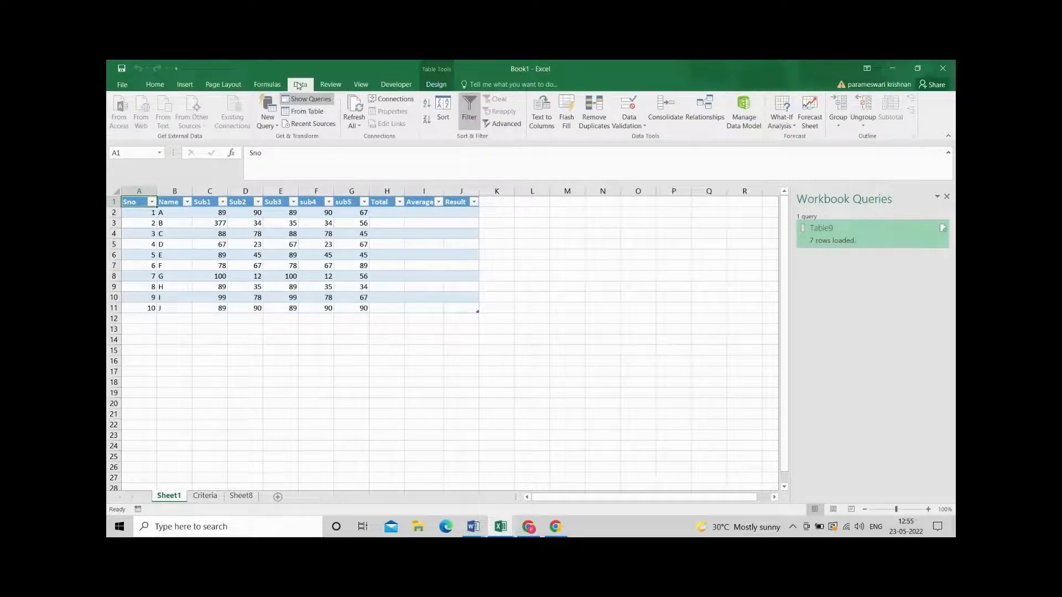
left_click(297, 113)
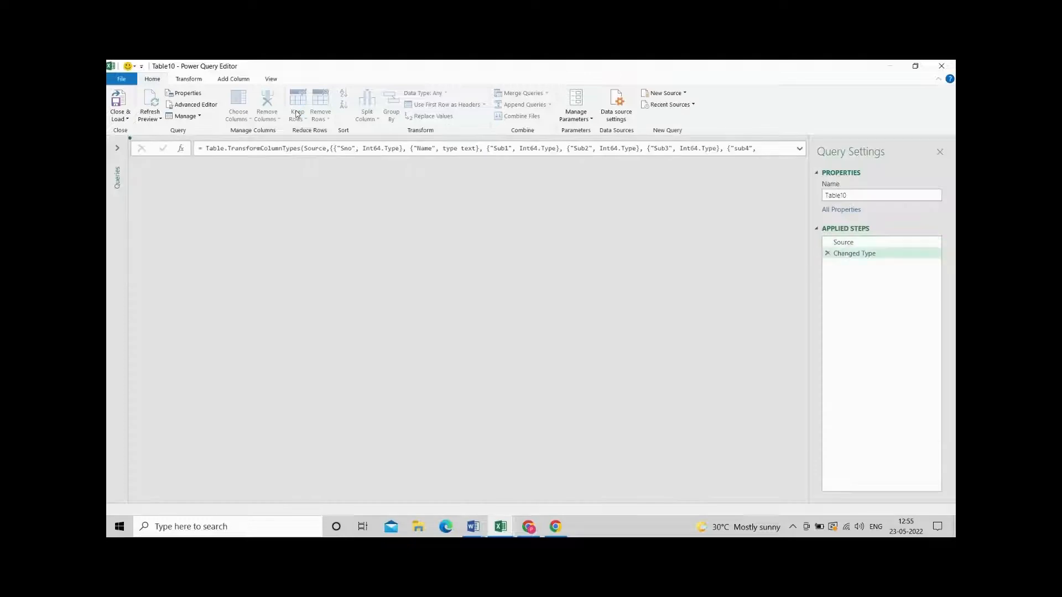
left_click(118, 148)
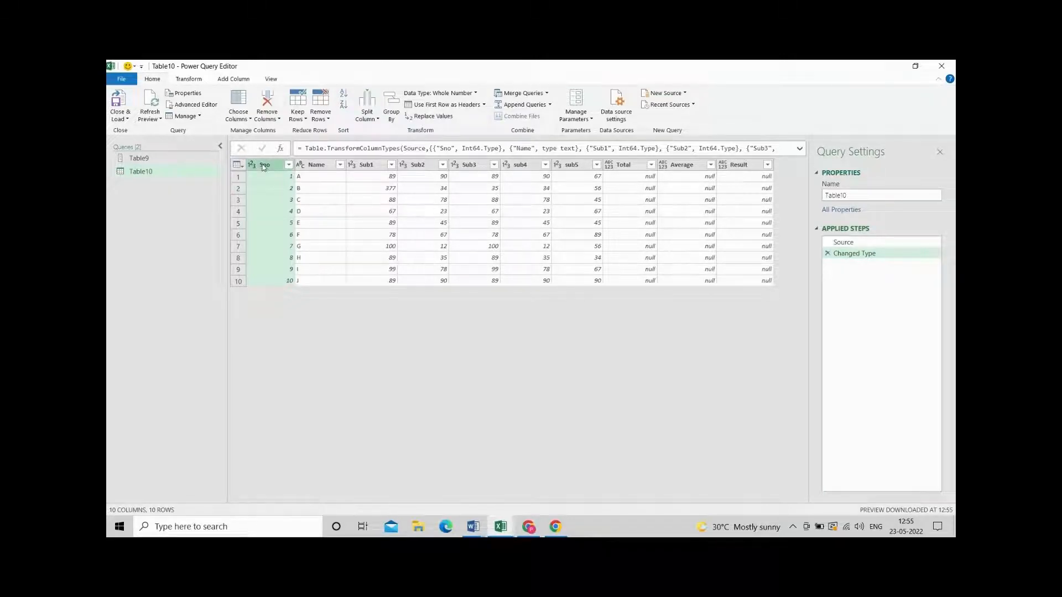
Add a filter step on the Sno column of the marks query with all values selected.
right_click(264, 167)
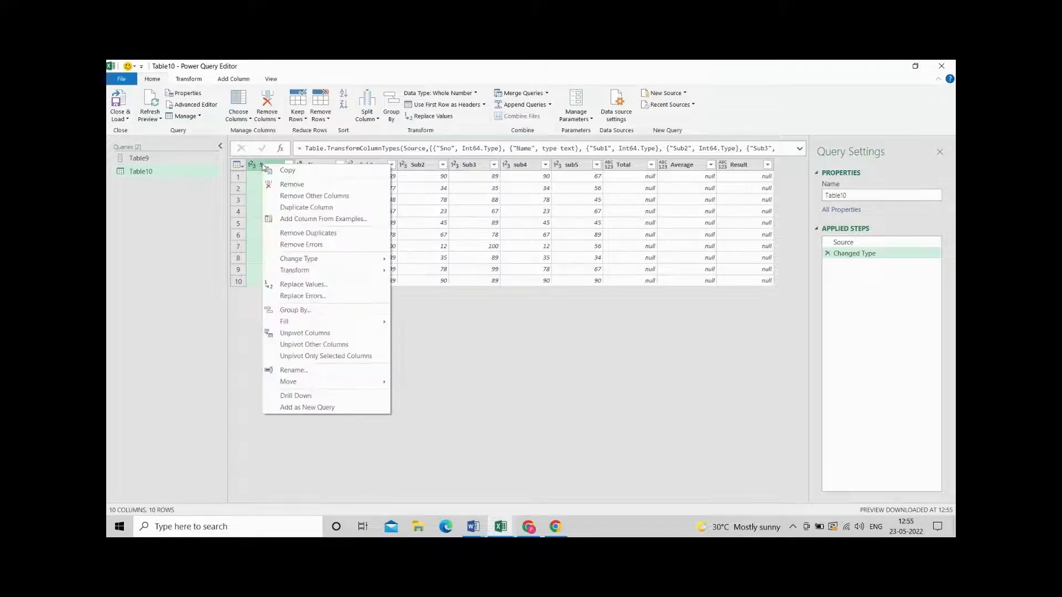
left_click(264, 168)
left_click(288, 166)
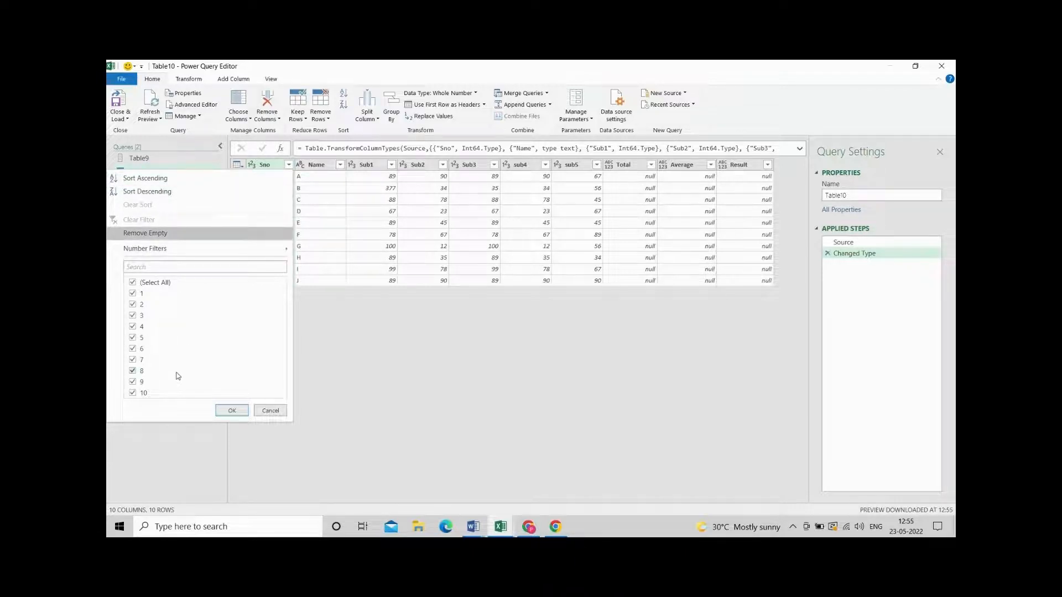
left_click(231, 412)
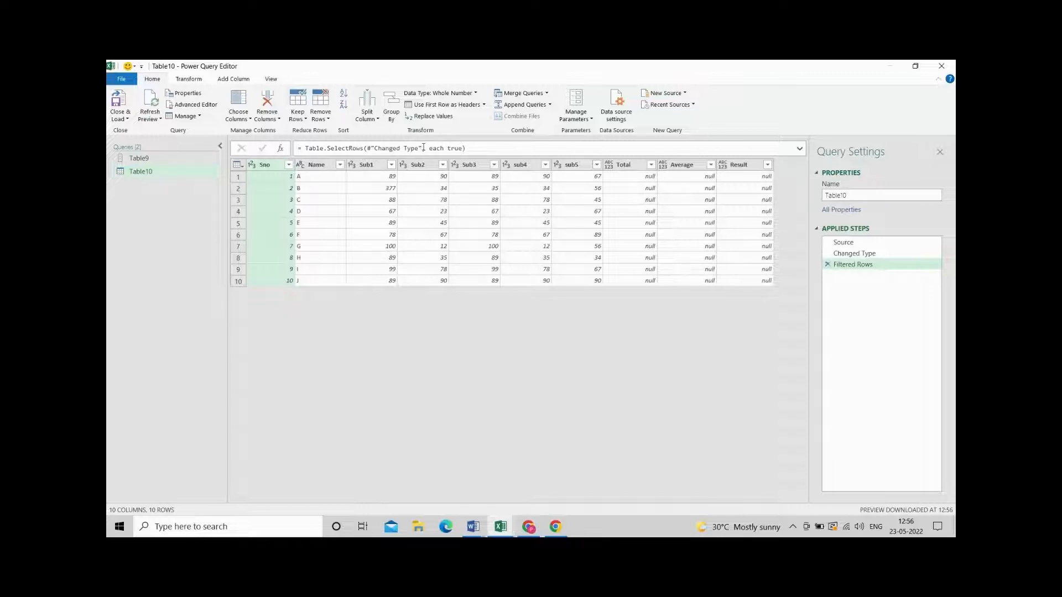
Replace the filter condition "each true" with "each List.Contains(Table9,[Sno])=true" and close the editor keeping the changes.
left_click_drag(427, 148, 453, 147)
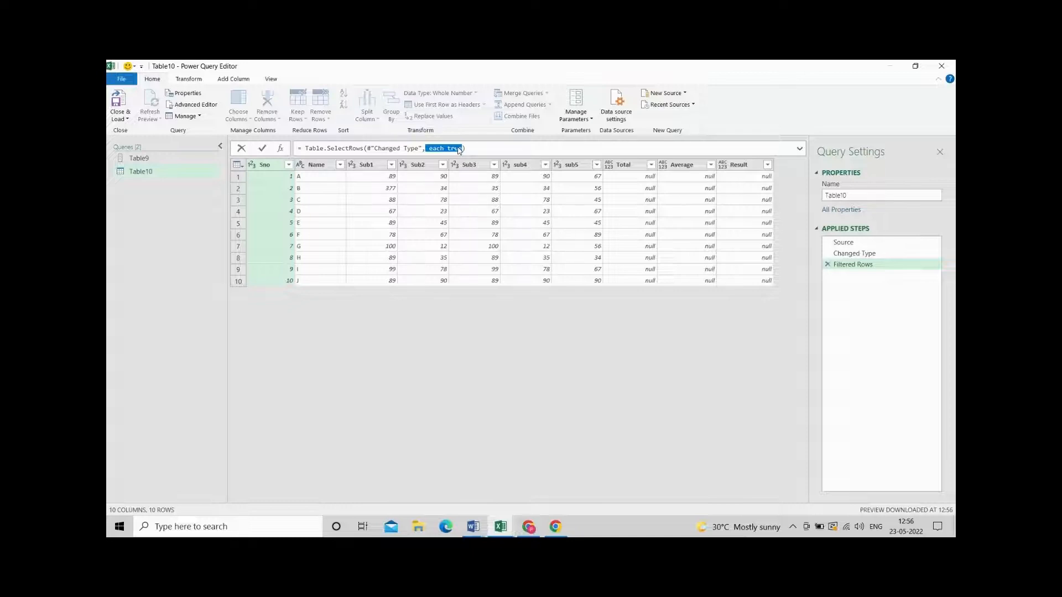
type("each List.Contains(Table9,[Sno])=true")
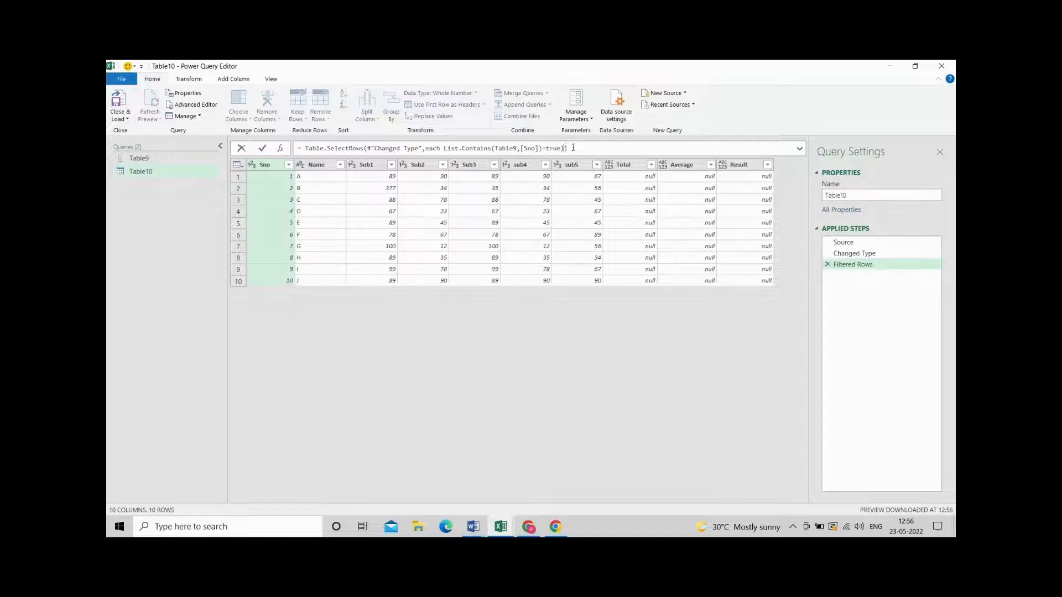
type(")")
left_click_drag(498, 148, 514, 147)
left_click(580, 148)
key("Return")
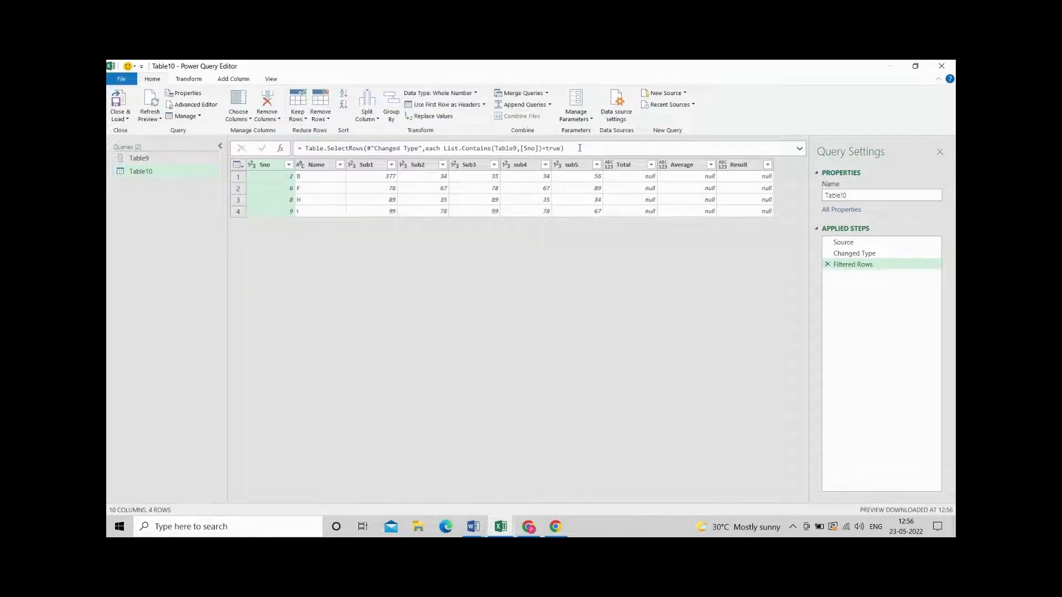
left_click(941, 67)
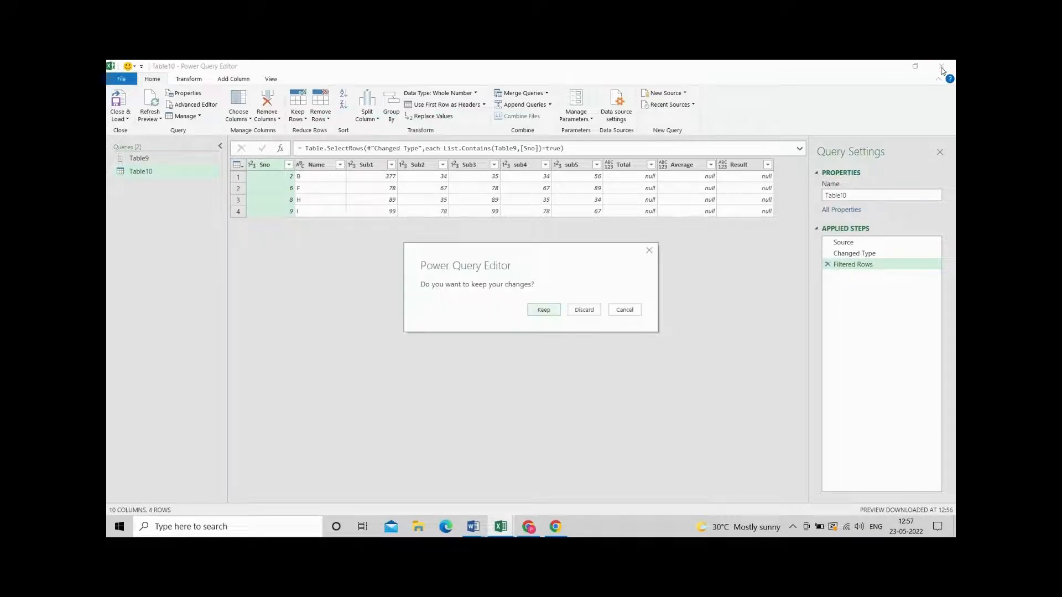
left_click(542, 312)
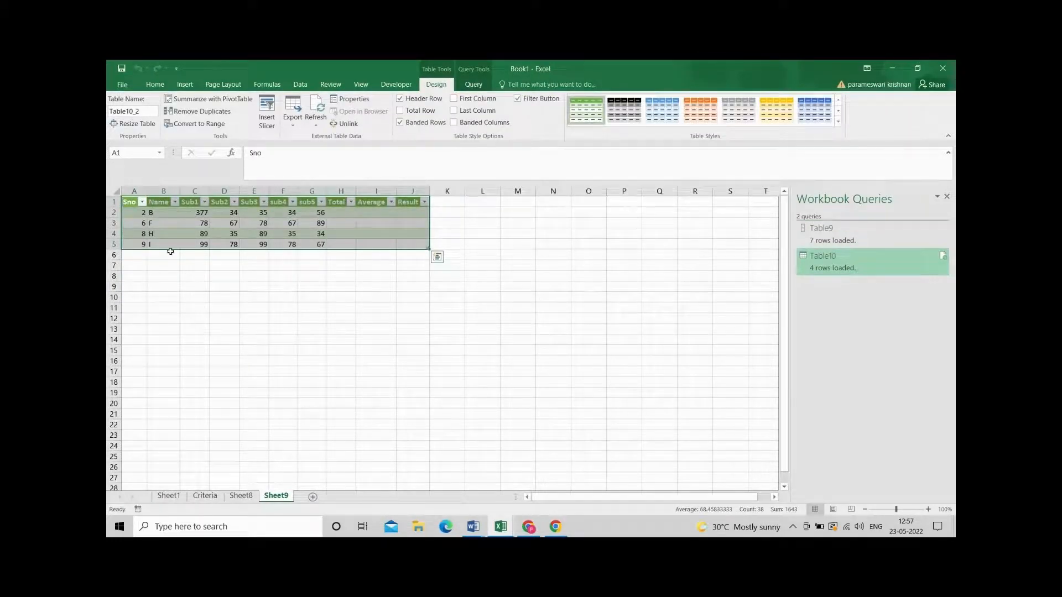
left_click(248, 498)
right_click(248, 499)
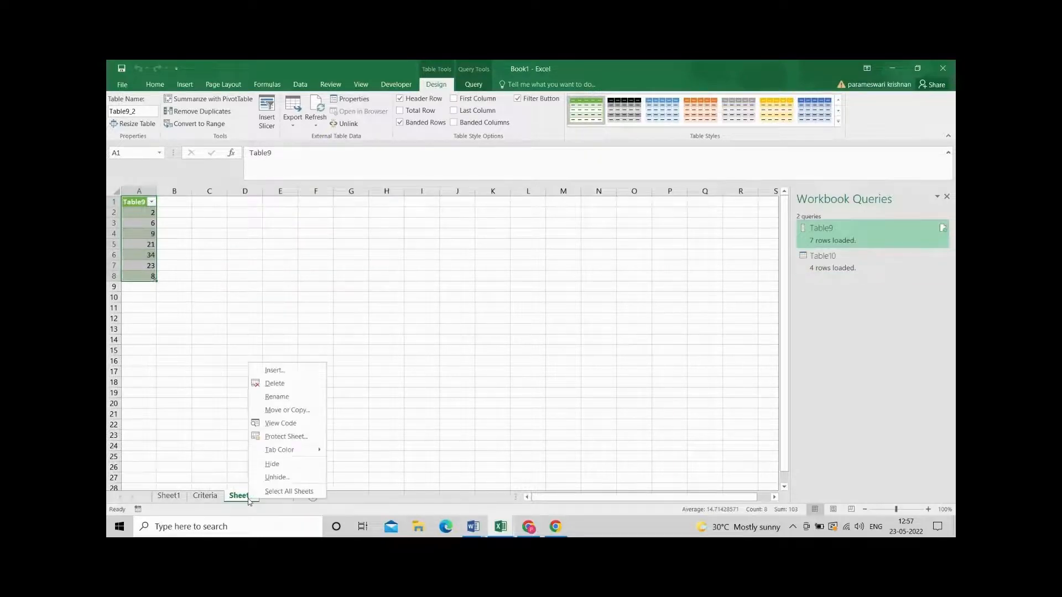
left_click(288, 384)
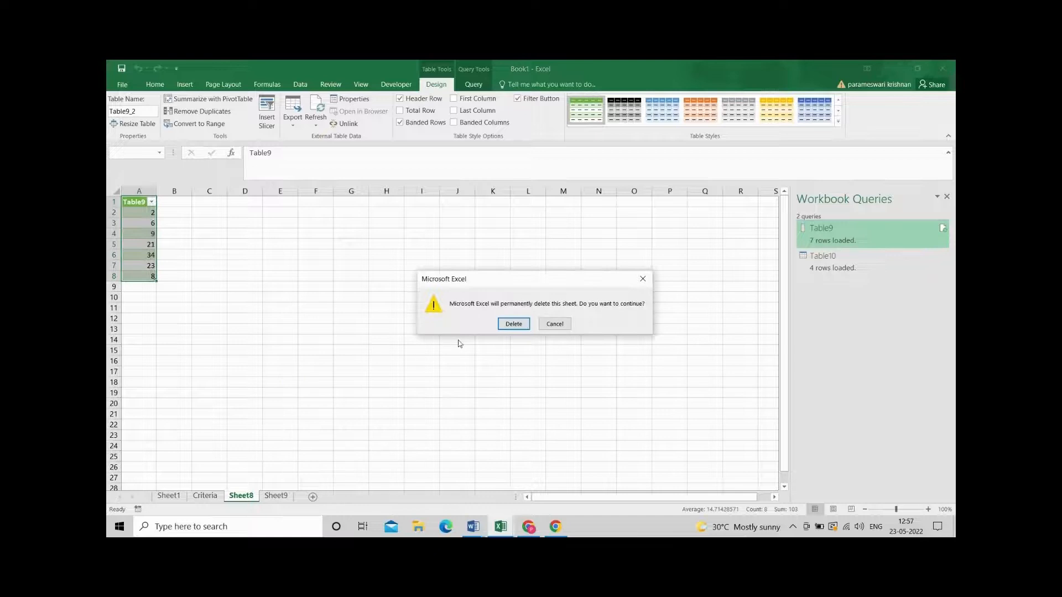
left_click(554, 325)
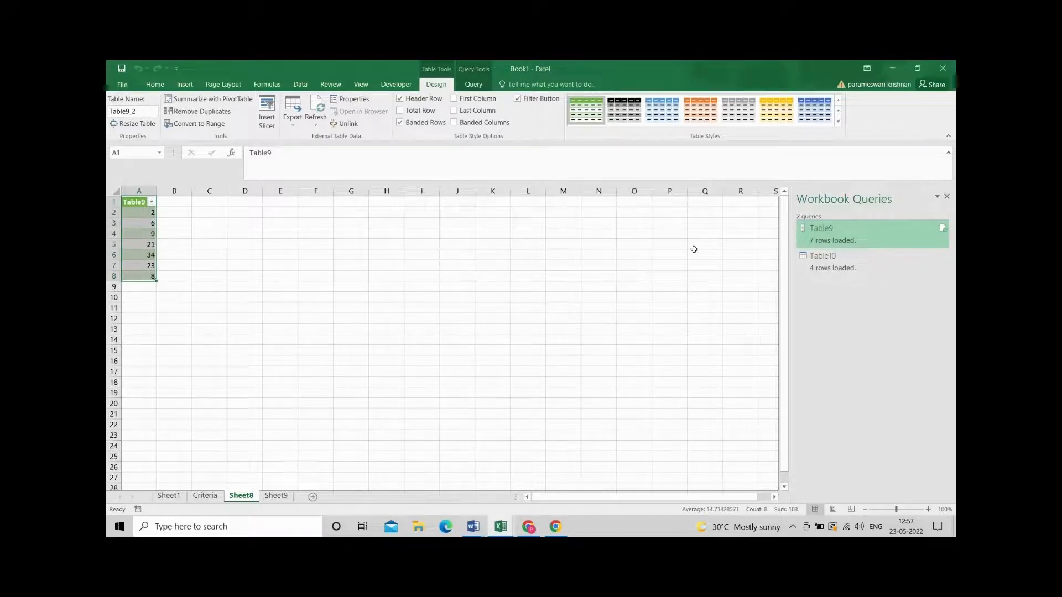
Change the Table9 query's load setting to Only Create Connection, accepting the removal of its worksheet table.
right_click(807, 244)
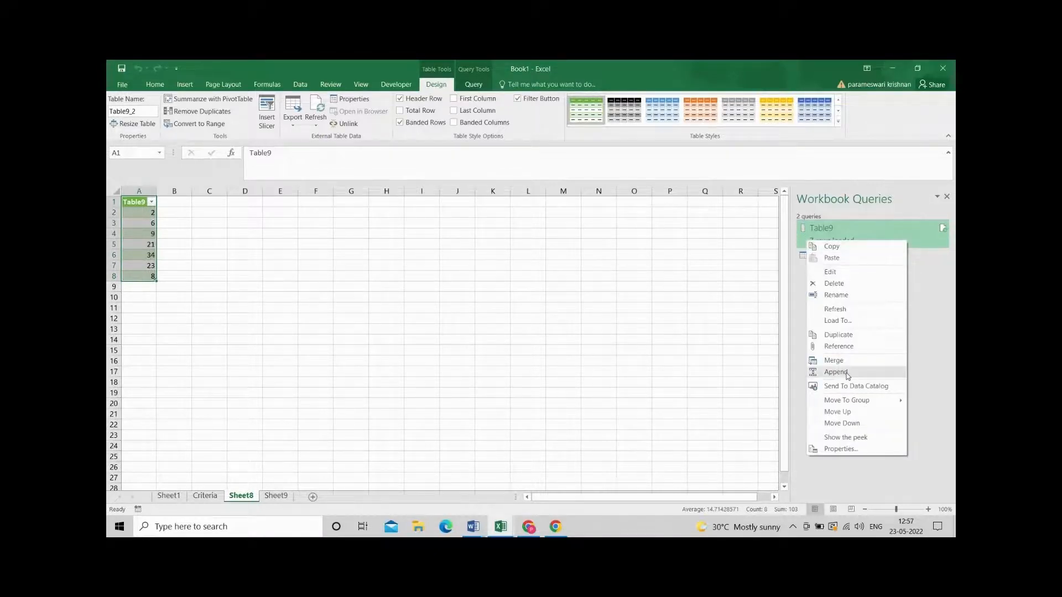
left_click(845, 321)
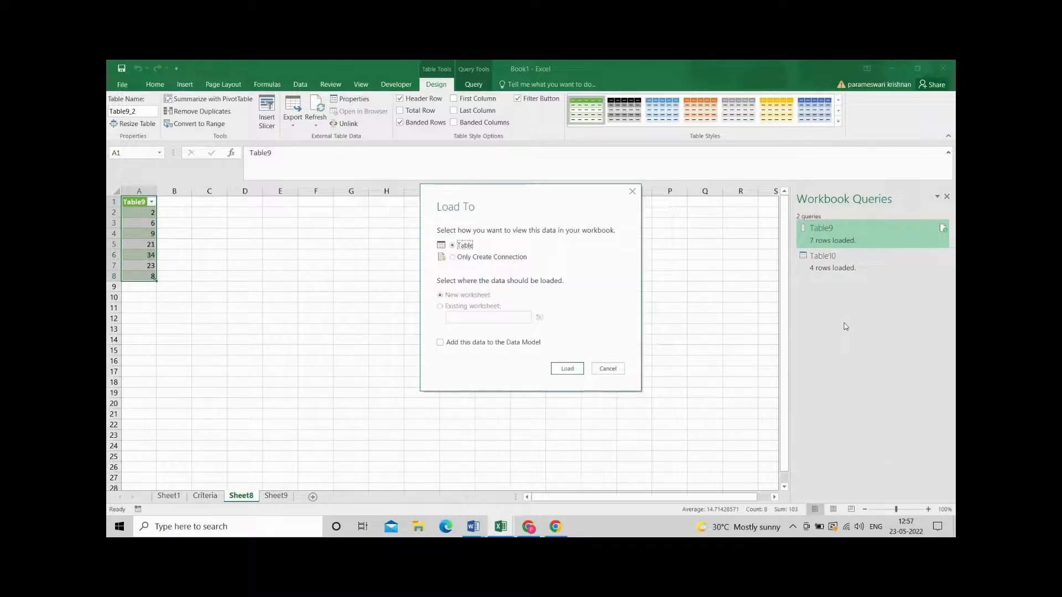
left_click(493, 258)
left_click(567, 369)
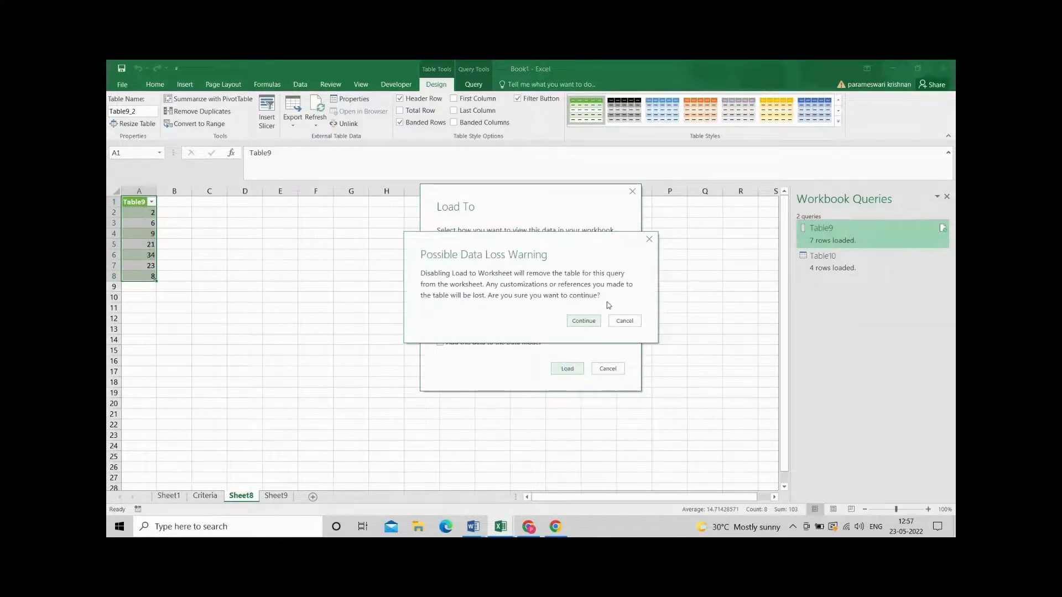
left_click(583, 320)
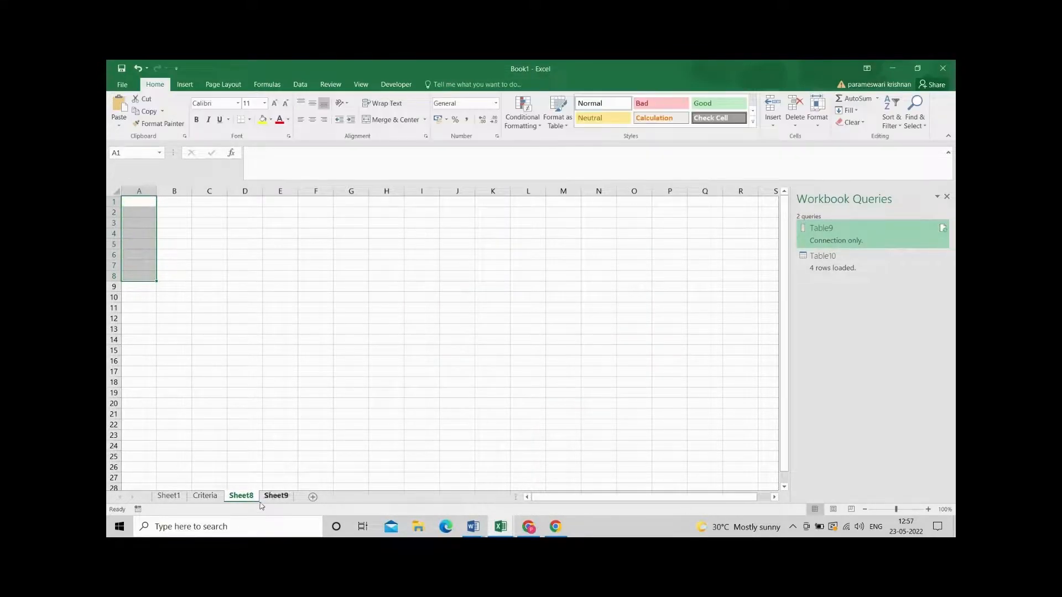
Delete the emptied worksheet Sheet8 from the workbook.
right_click(244, 498)
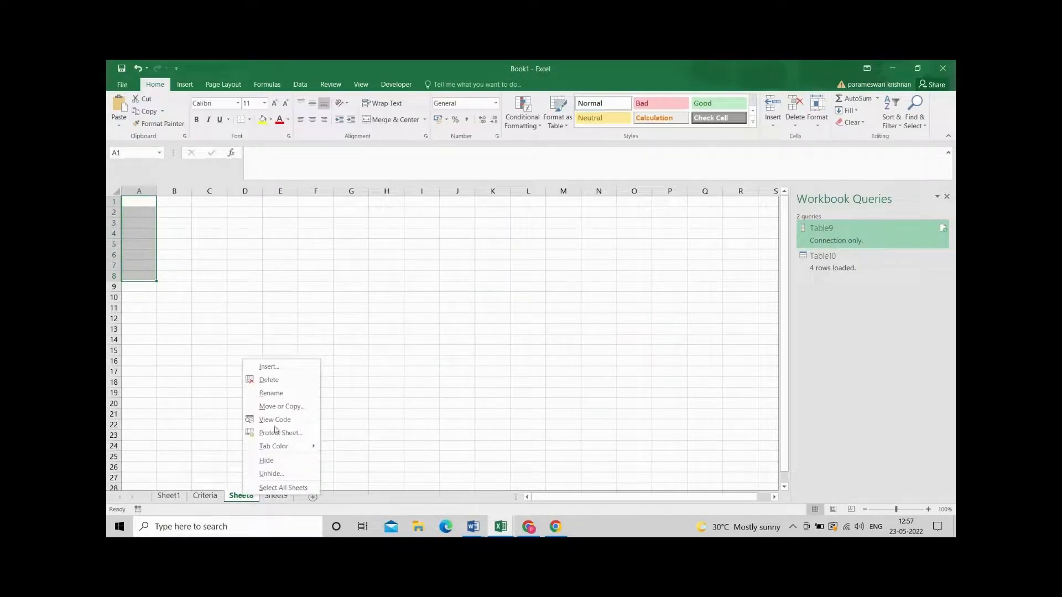
left_click(268, 380)
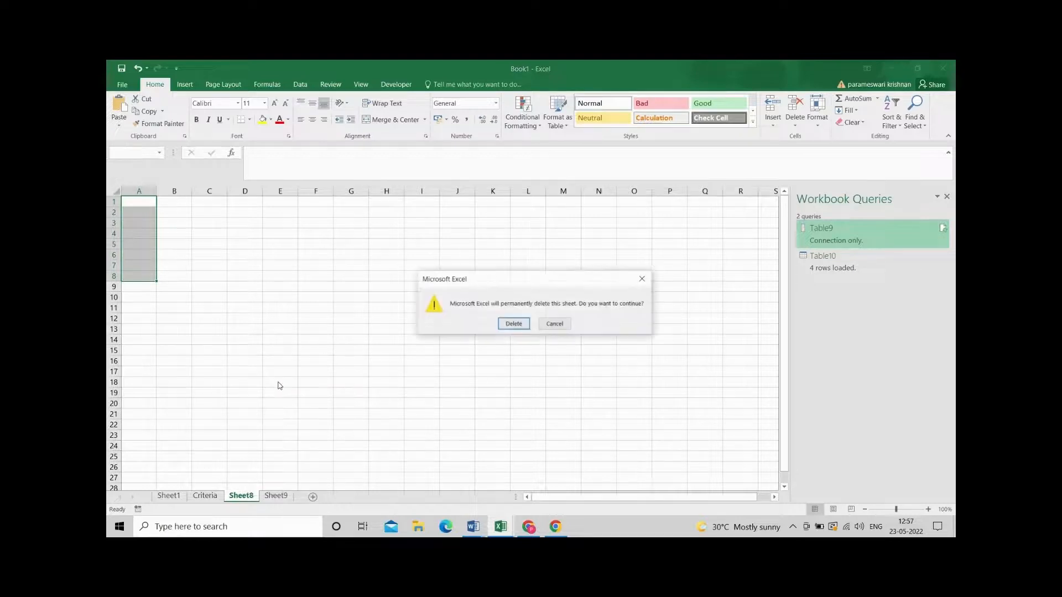
left_click(513, 324)
Rename the worksheet Sheet9 as "Filtered Data".
right_click(242, 498)
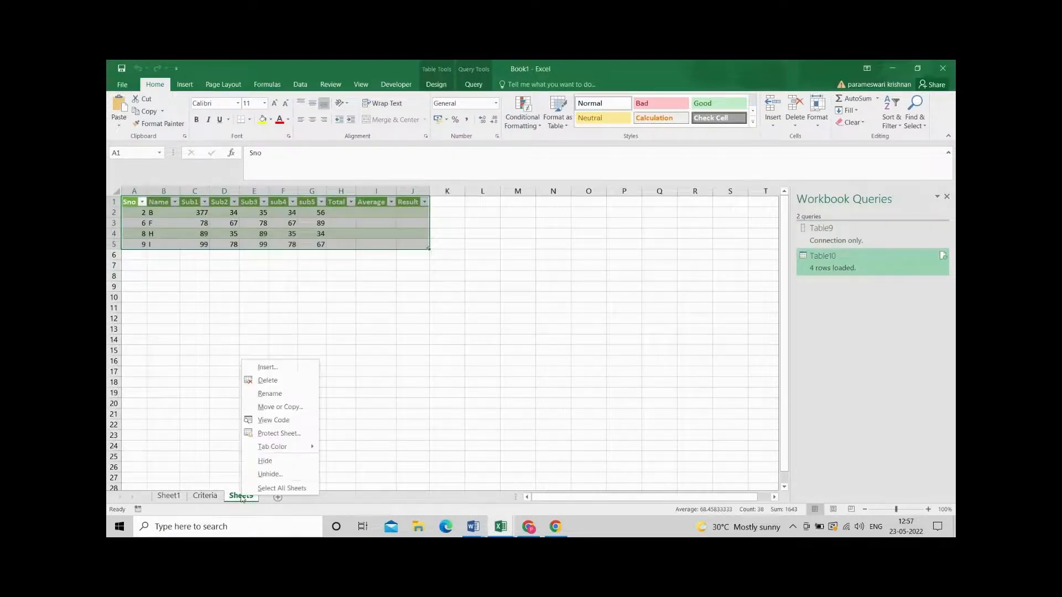
left_click(277, 393)
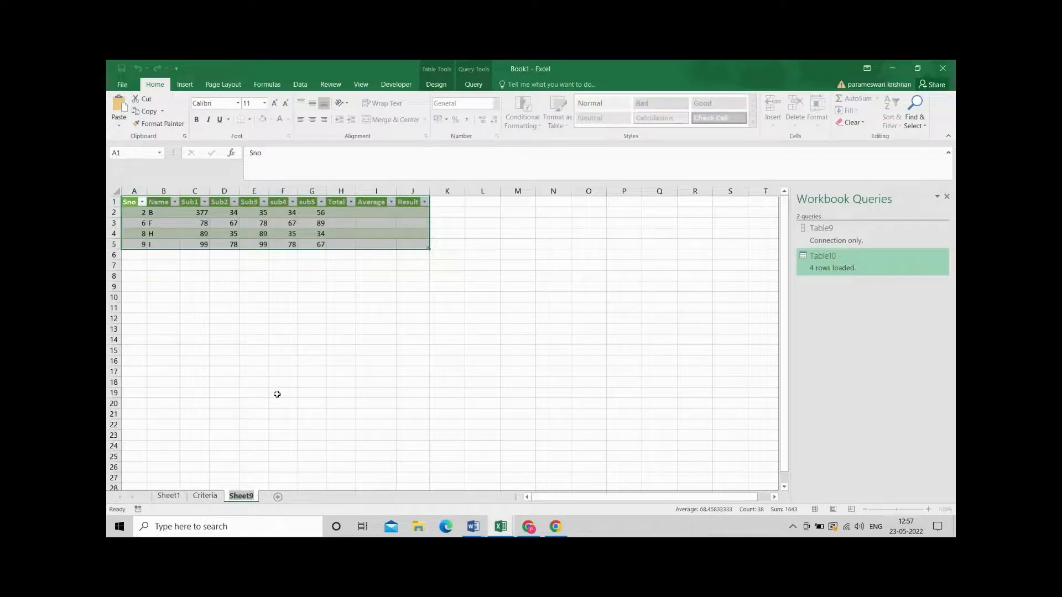
type("Filt")
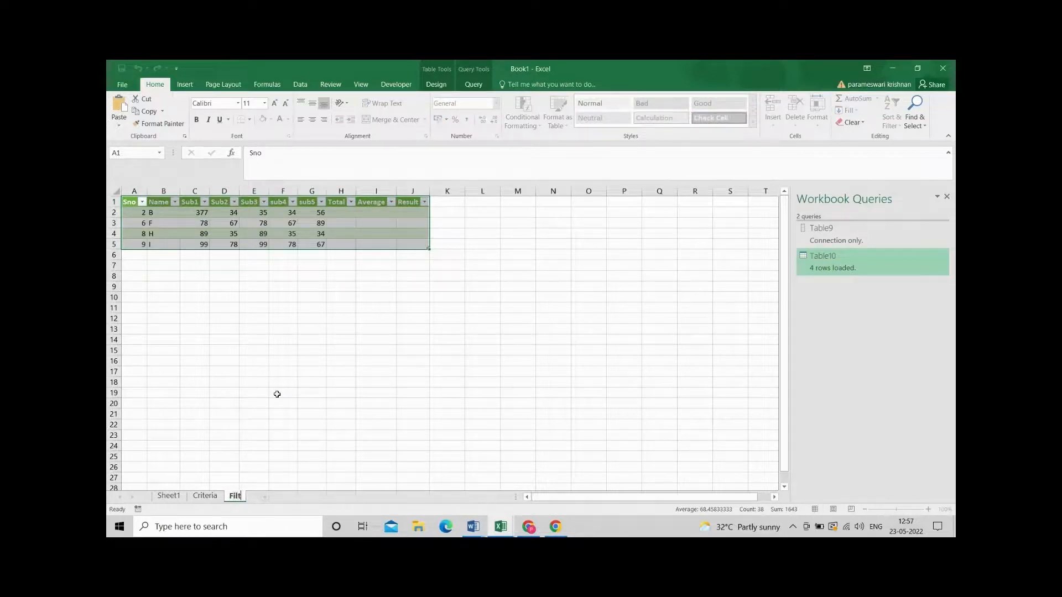
type("r")
key("BackSpace")
type("ered Data")
key("Return")
left_click(278, 394)
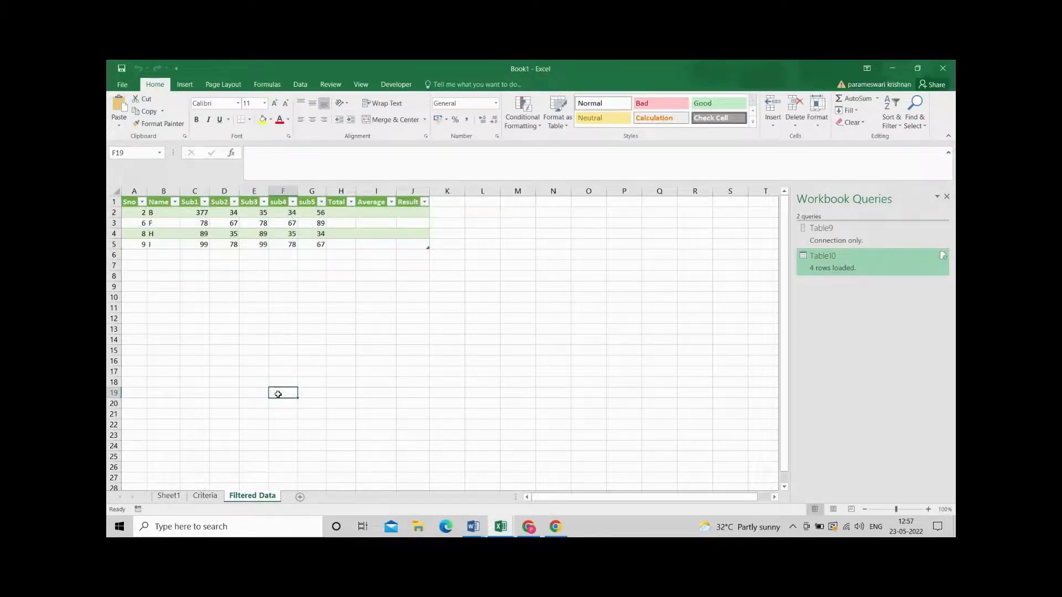
Compare the Criteria sheet's Sno list and the Sheet1 marks table with the rows on the Filtered Data sheet.
left_click(206, 495)
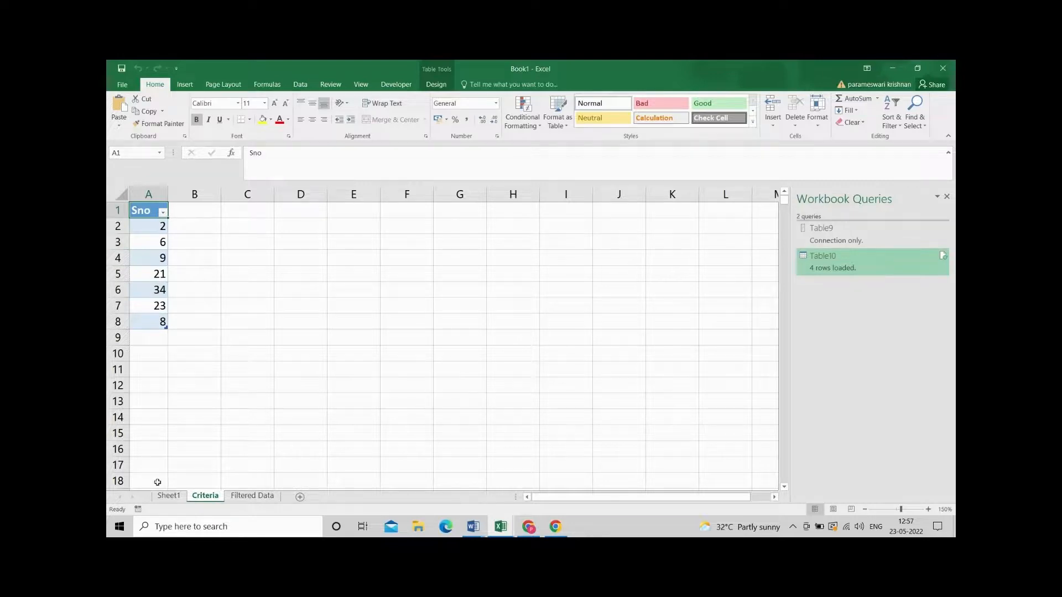
left_click(168, 495)
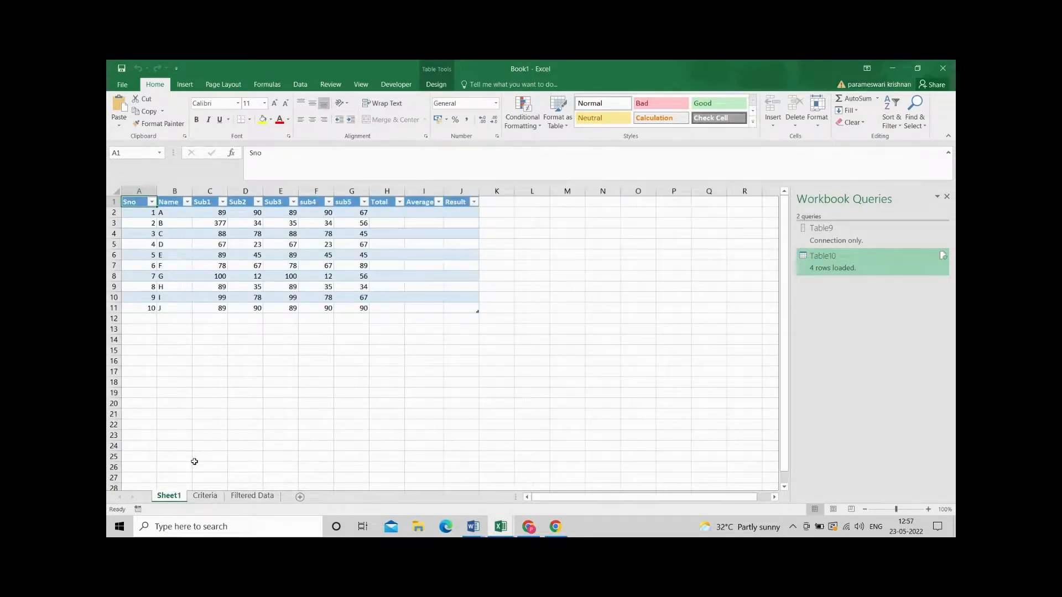
left_click(205, 496)
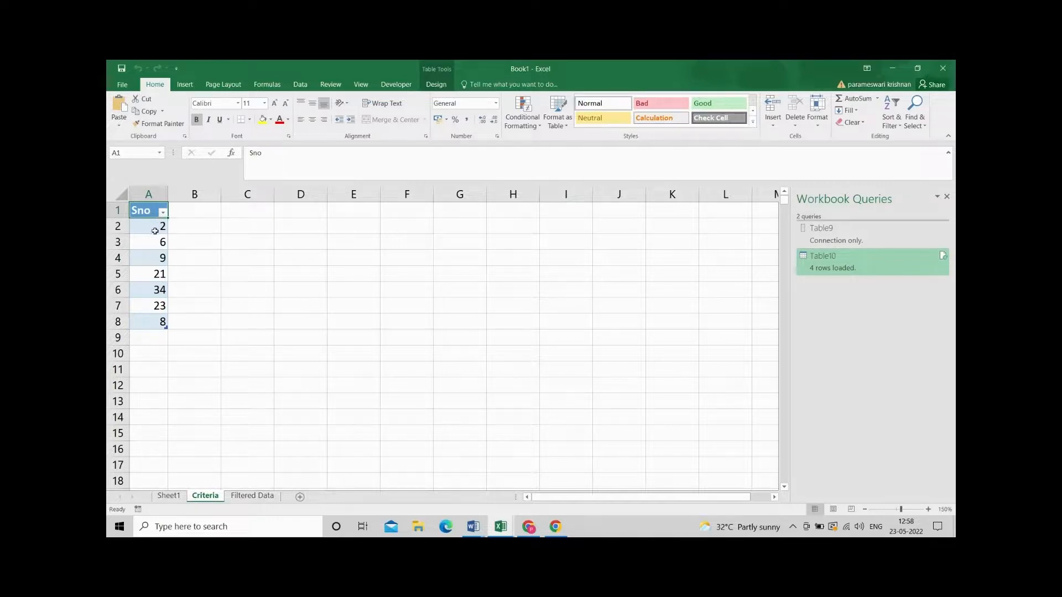
left_click(243, 497)
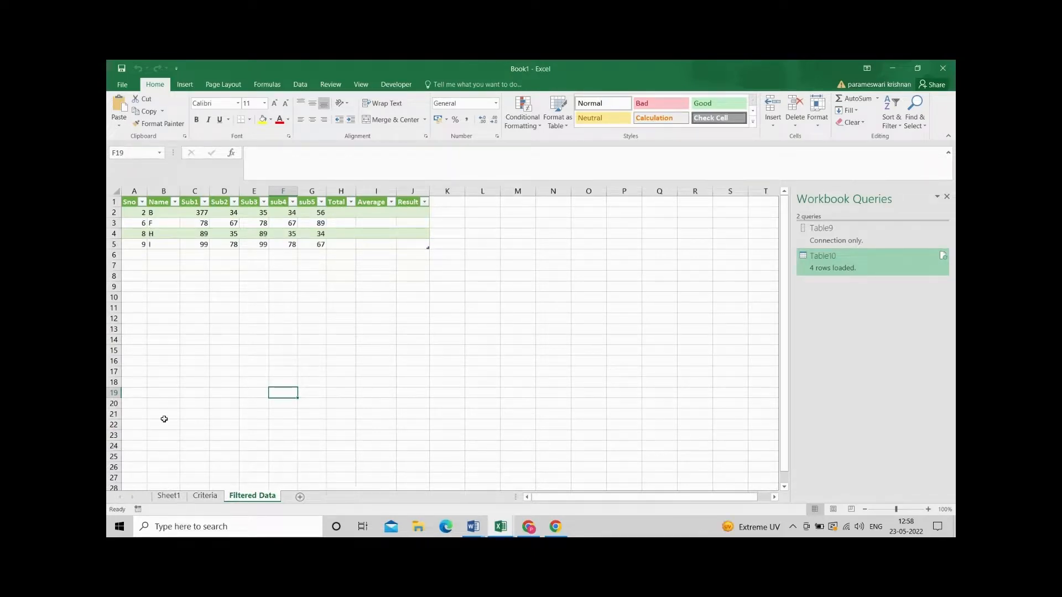
Change the first Sno value, in cell A2 of the Criteria sheet, to 23.
left_click(205, 497)
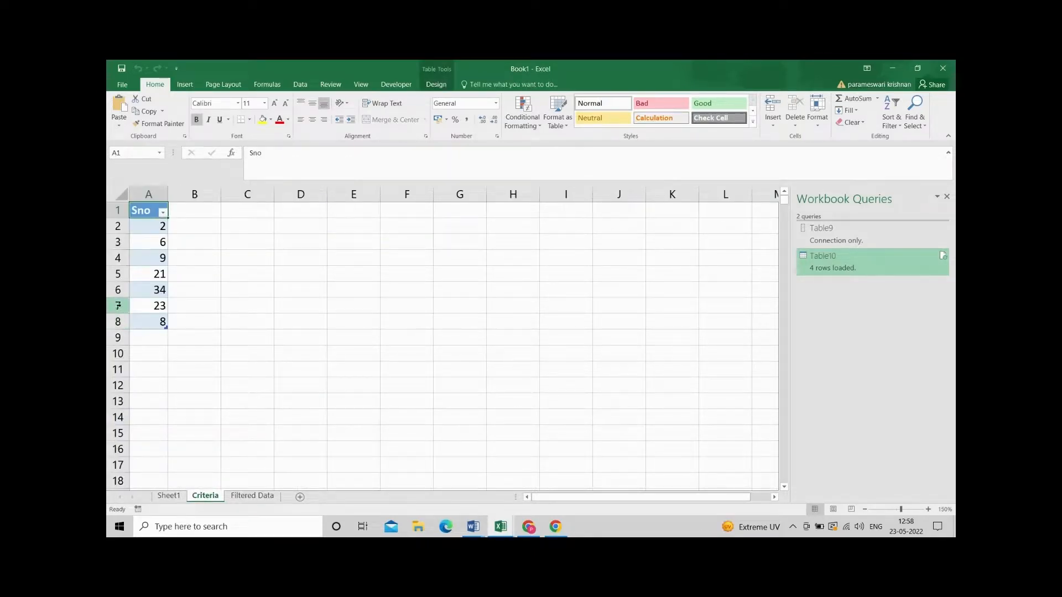
left_click(150, 224)
left_click(270, 153)
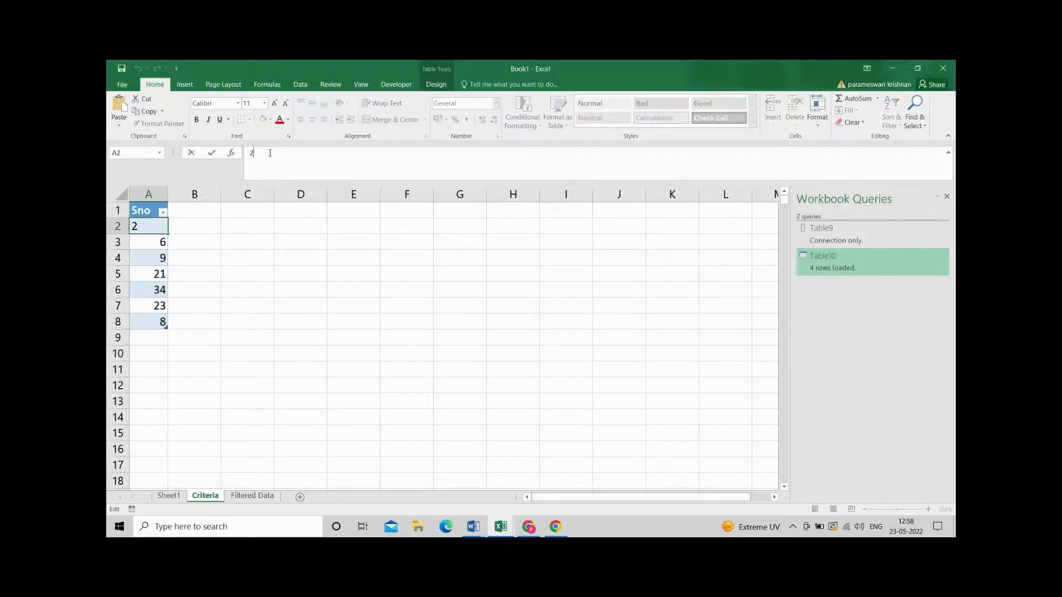
type("3")
left_click(296, 253)
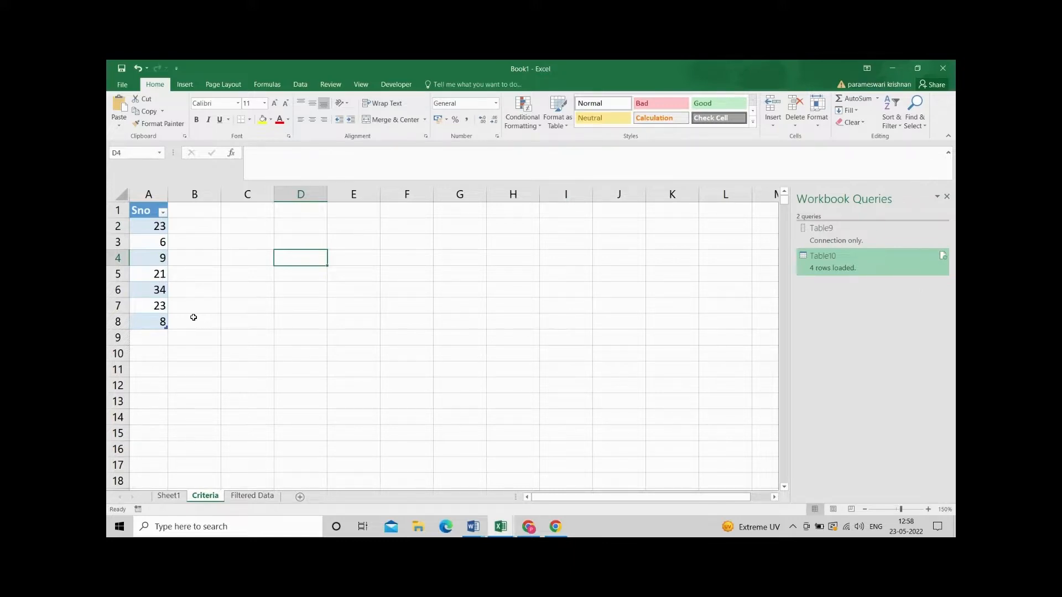
Refresh all queries from the Filtered Data sheet and return to the Criteria sheet.
left_click(248, 496)
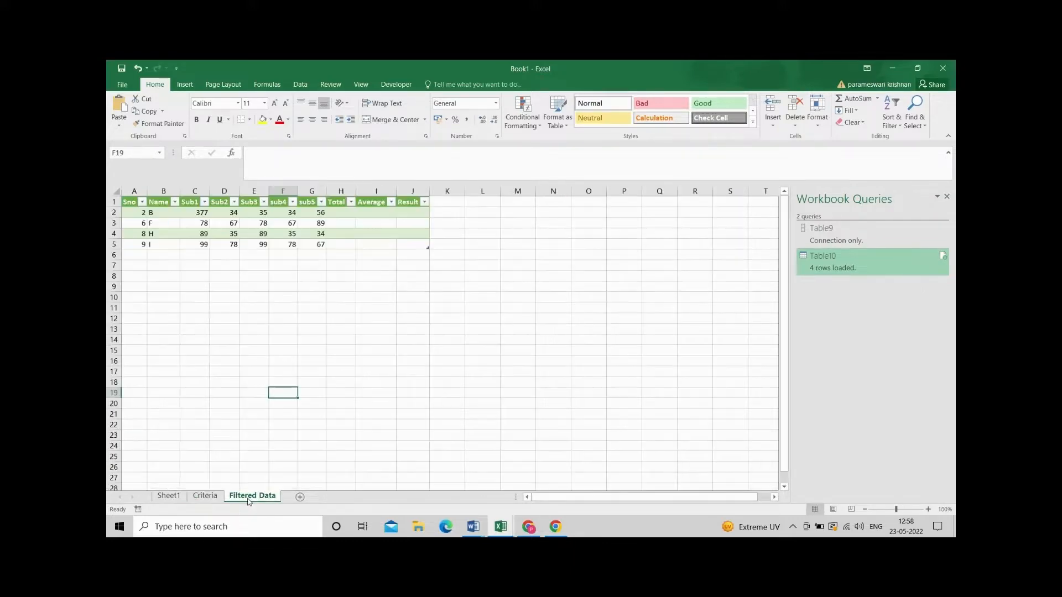
left_click(300, 84)
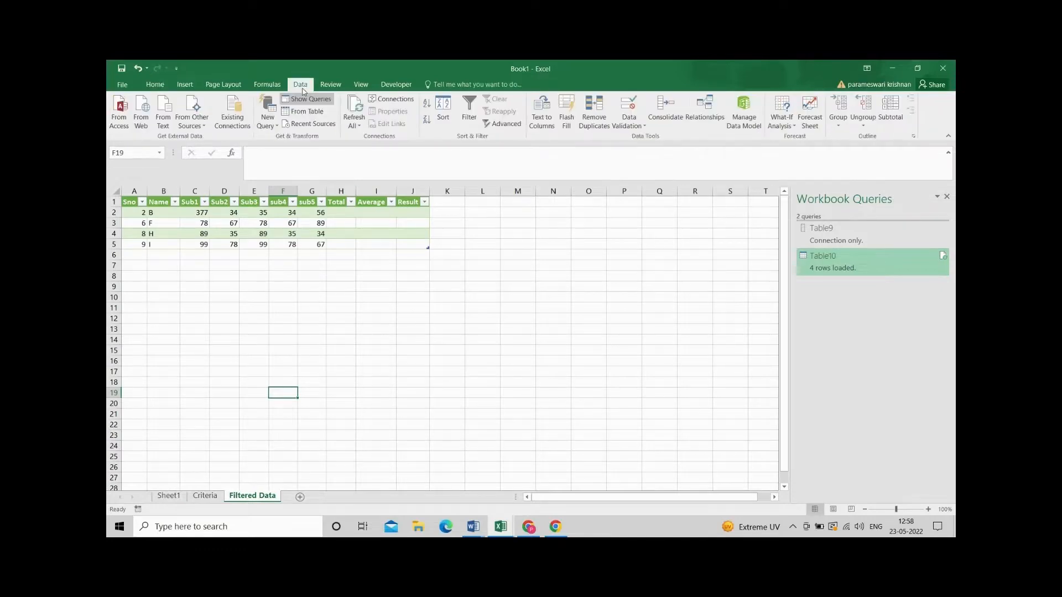
left_click(355, 126)
left_click(360, 138)
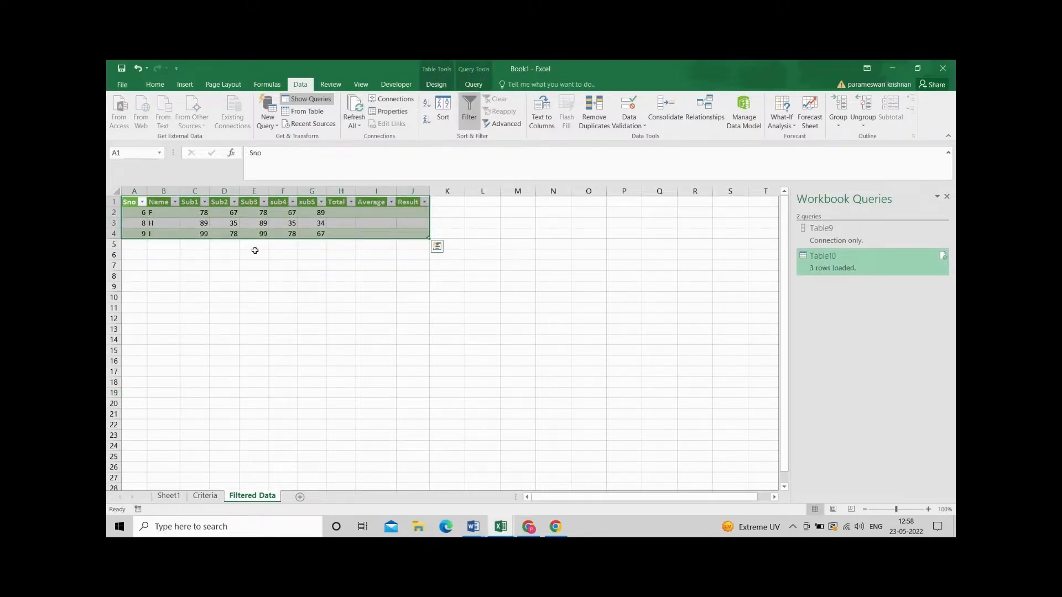
left_click(205, 496)
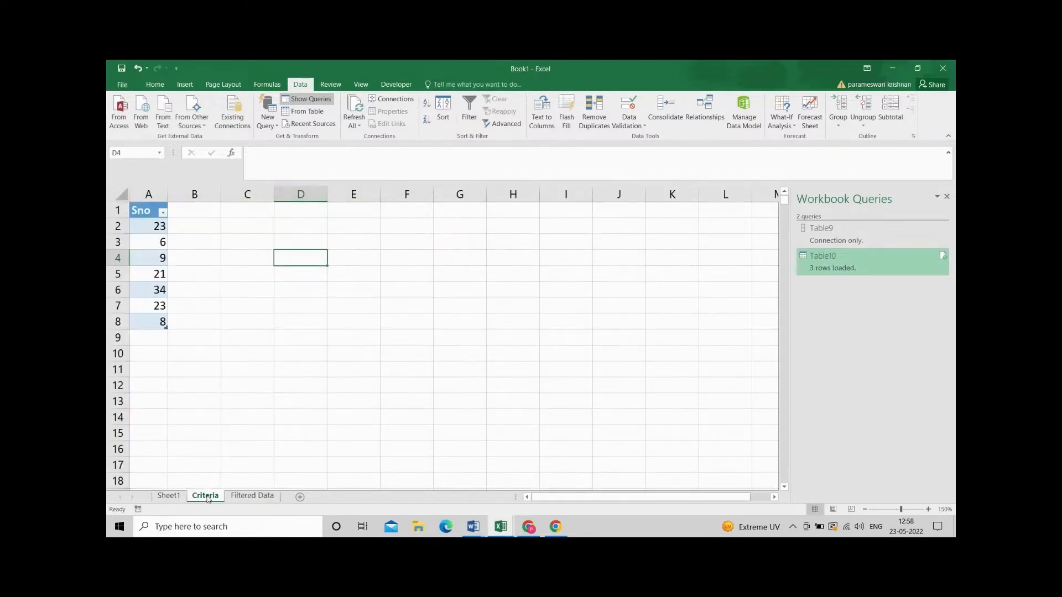